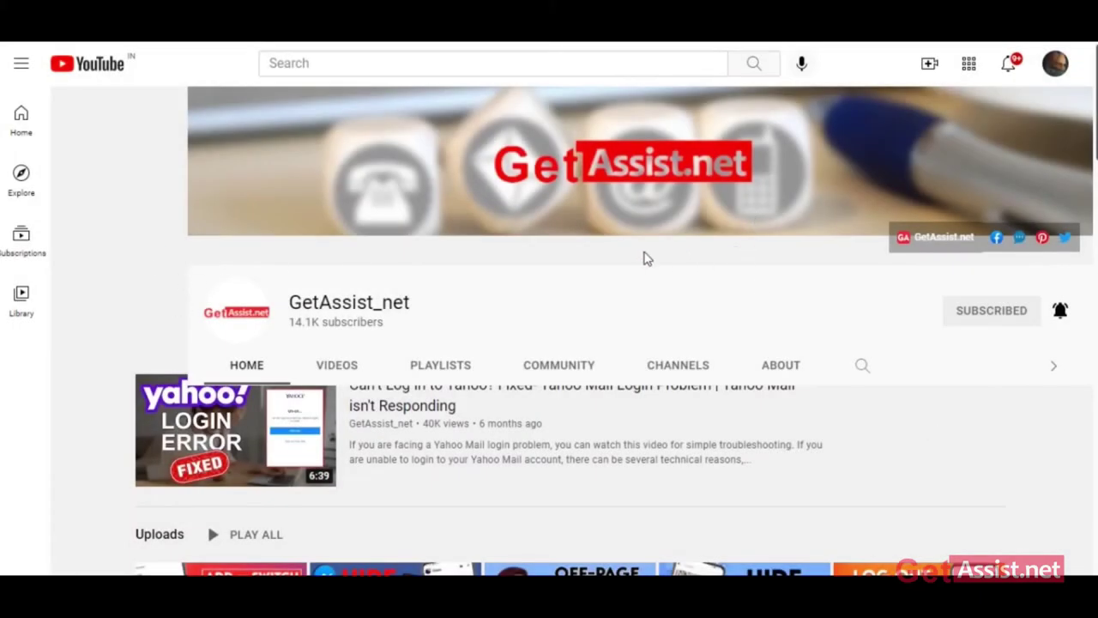
Step: Scroll the GetAssist_net channel page and switch to its Videos tab
scroll(674, 351, down, 1)
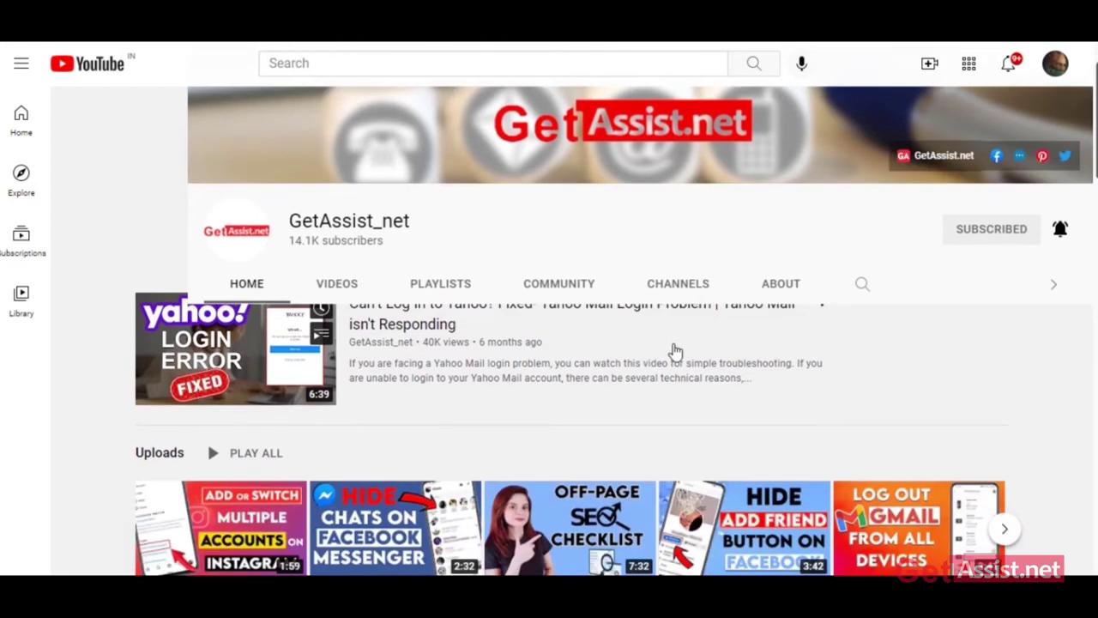
scroll(674, 350, down, 2)
click(338, 142)
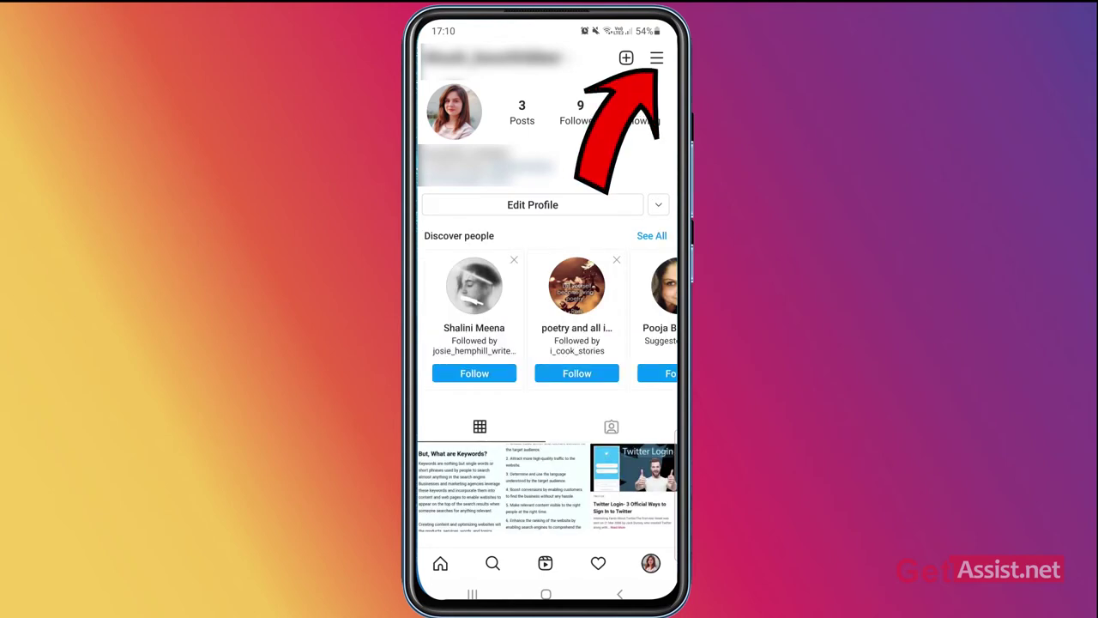
Step: Open Settings from the Instagram profile's options menu
click(656, 58)
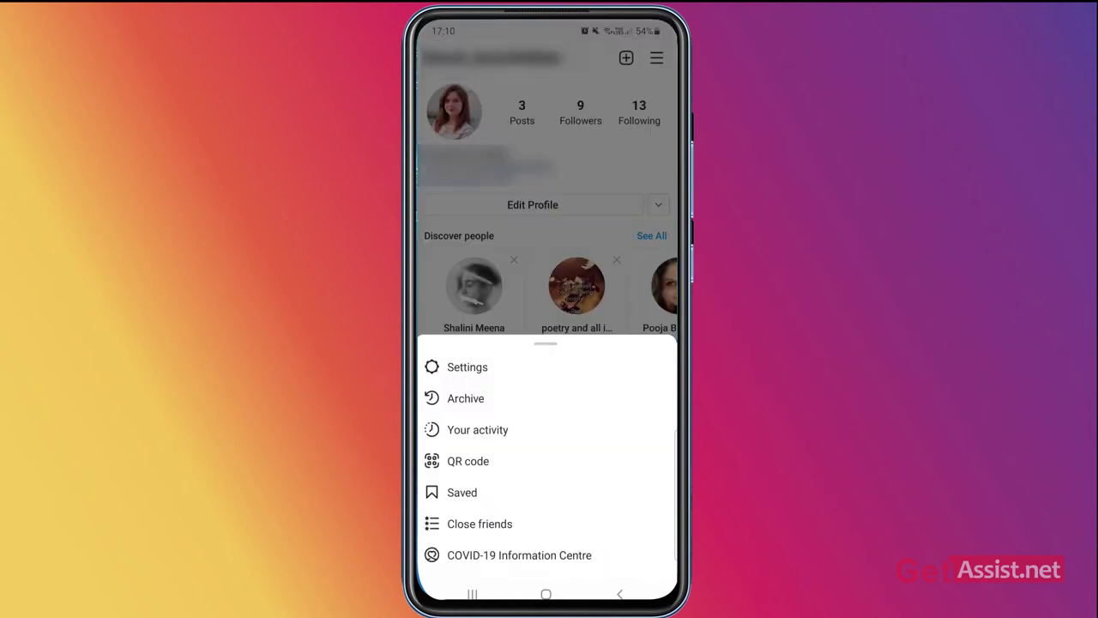
click(467, 365)
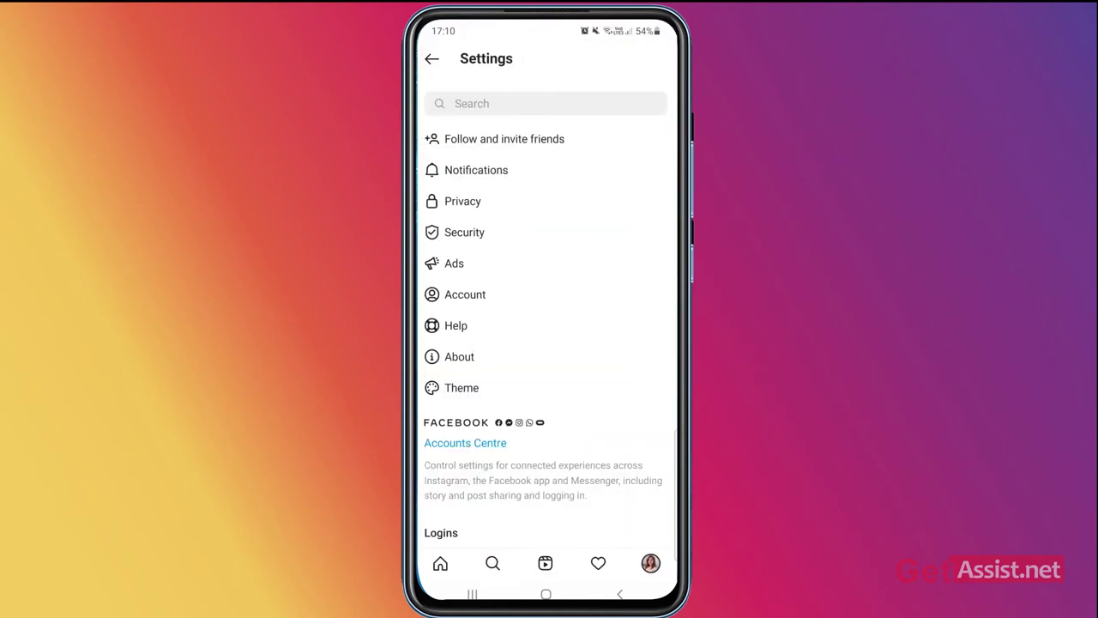
Step: Go to Account, then Sharing to other apps, in Instagram settings
click(466, 294)
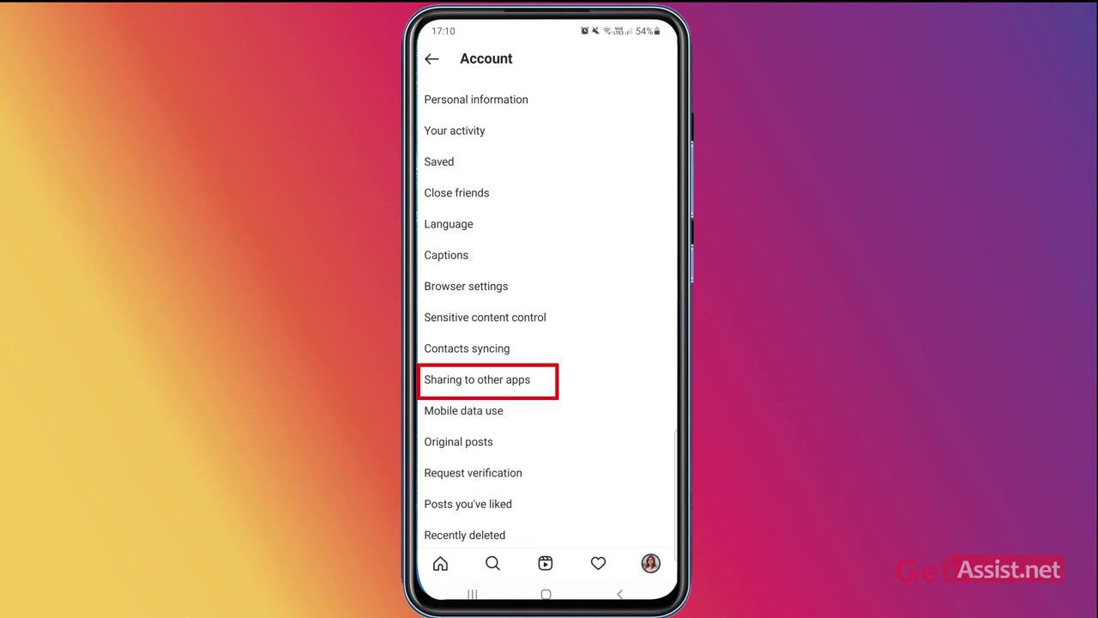
click(477, 379)
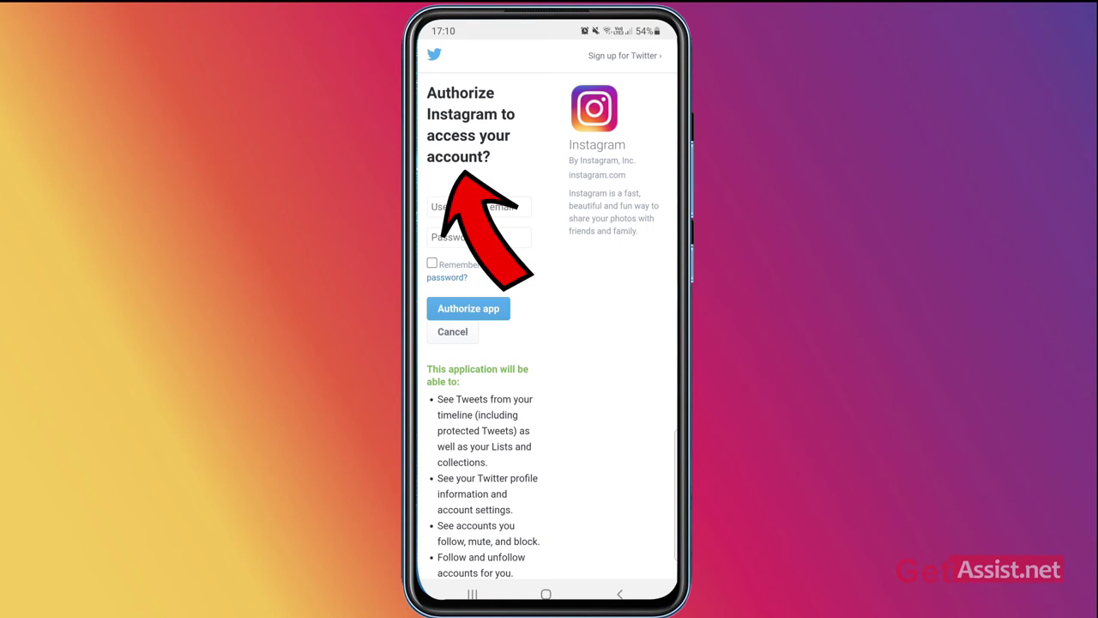
scroll(549, 343, down, 3)
scroll(549, 344, down, 3)
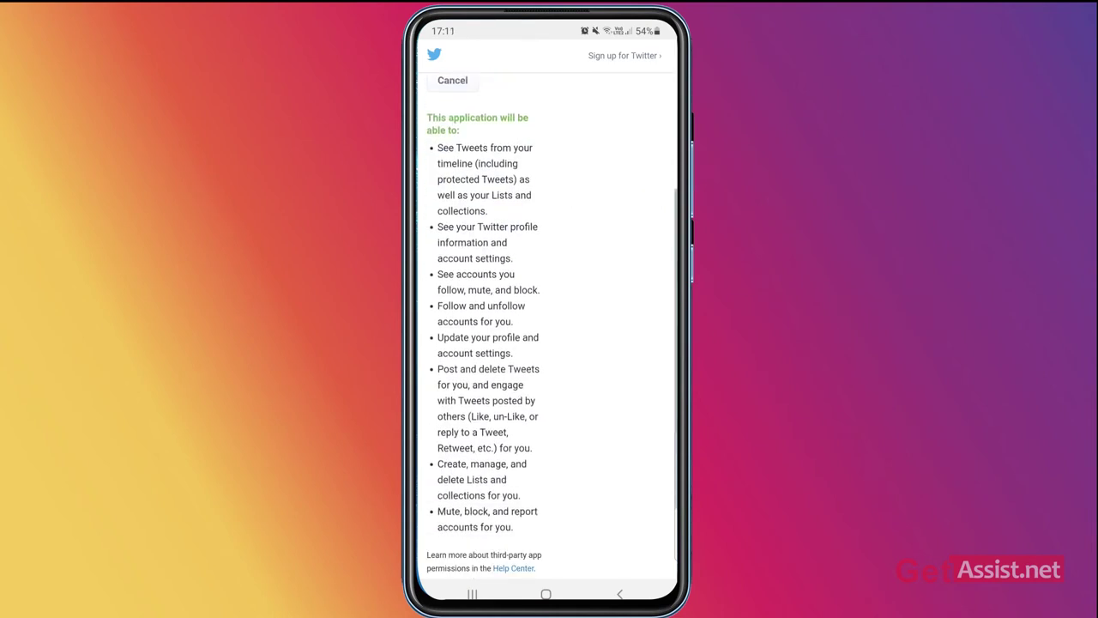
scroll(547, 326, down, 2)
scroll(547, 326, up, 2)
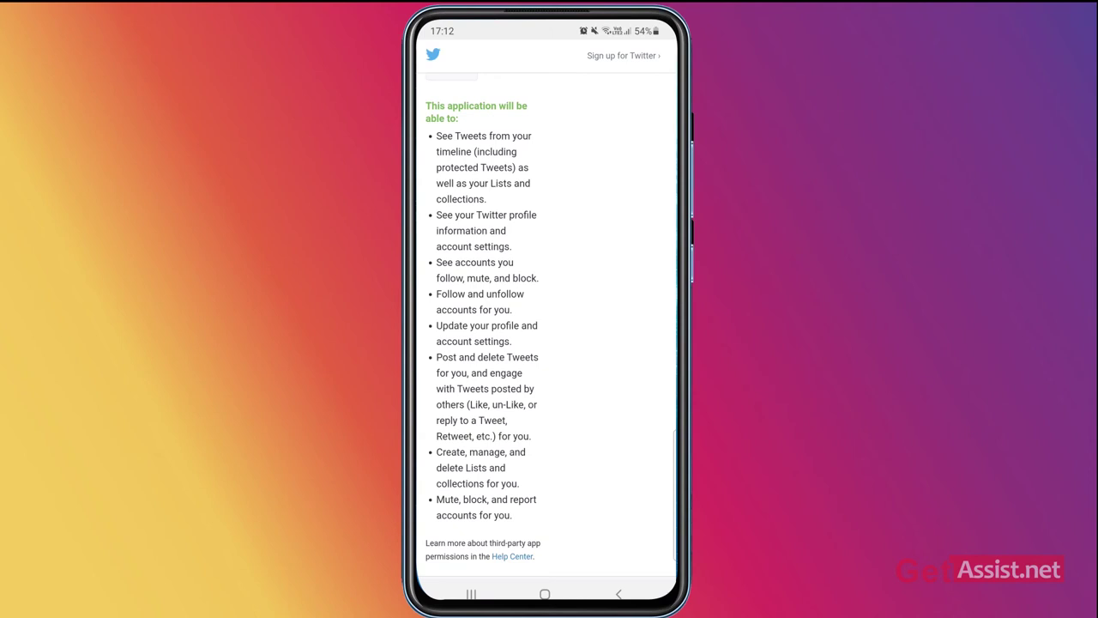
scroll(548, 328, up, 5)
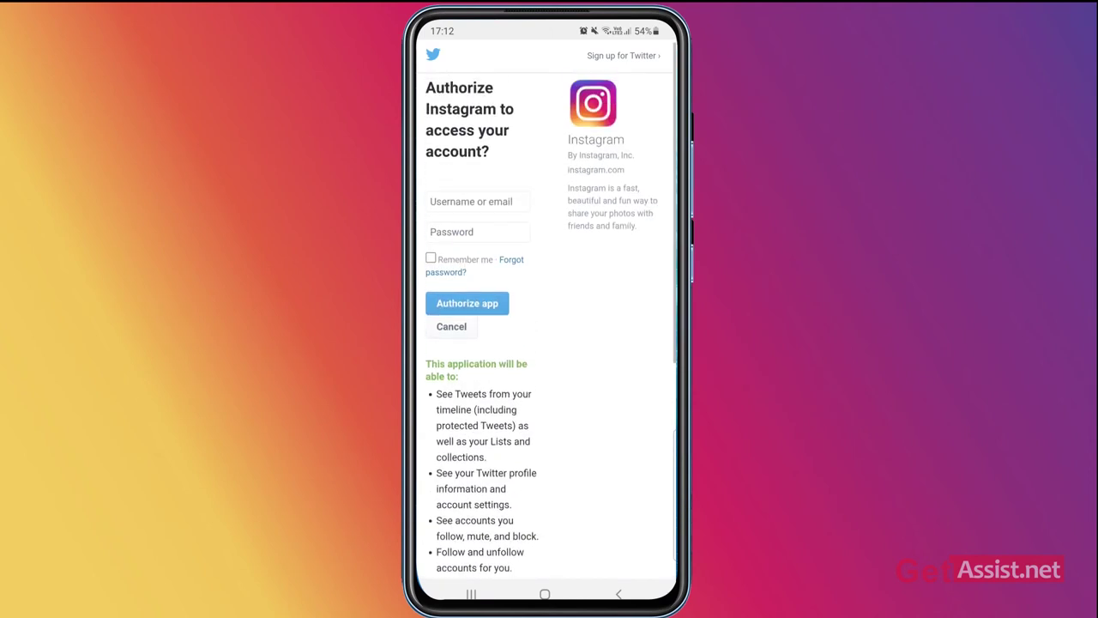
Step: Review the Twitter authorization page and authorize Instagram's access to the account
scroll(549, 326, down, 2)
scroll(549, 326, up, 2)
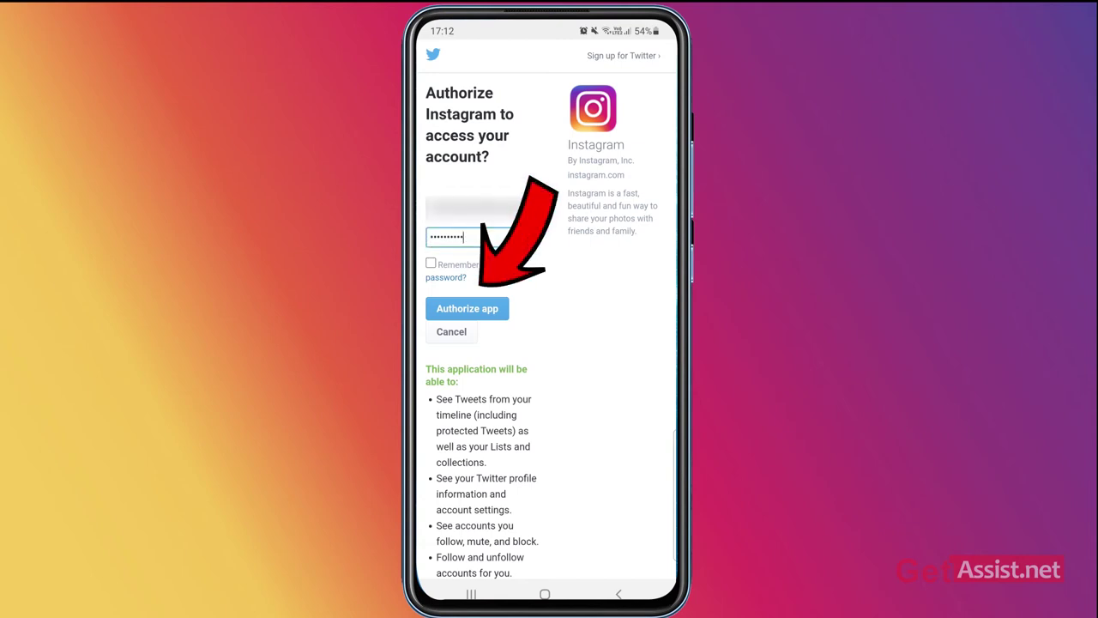
click(466, 308)
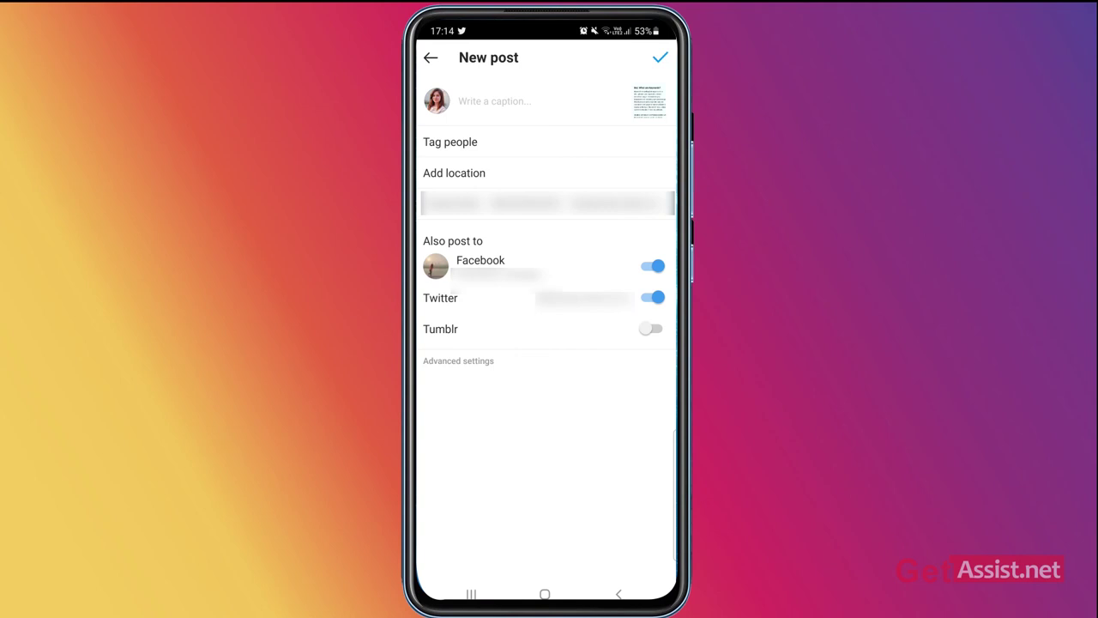
Step: Turn Facebook and Twitter sharing off and back on for the new post
click(652, 266)
click(652, 297)
click(652, 297)
click(652, 266)
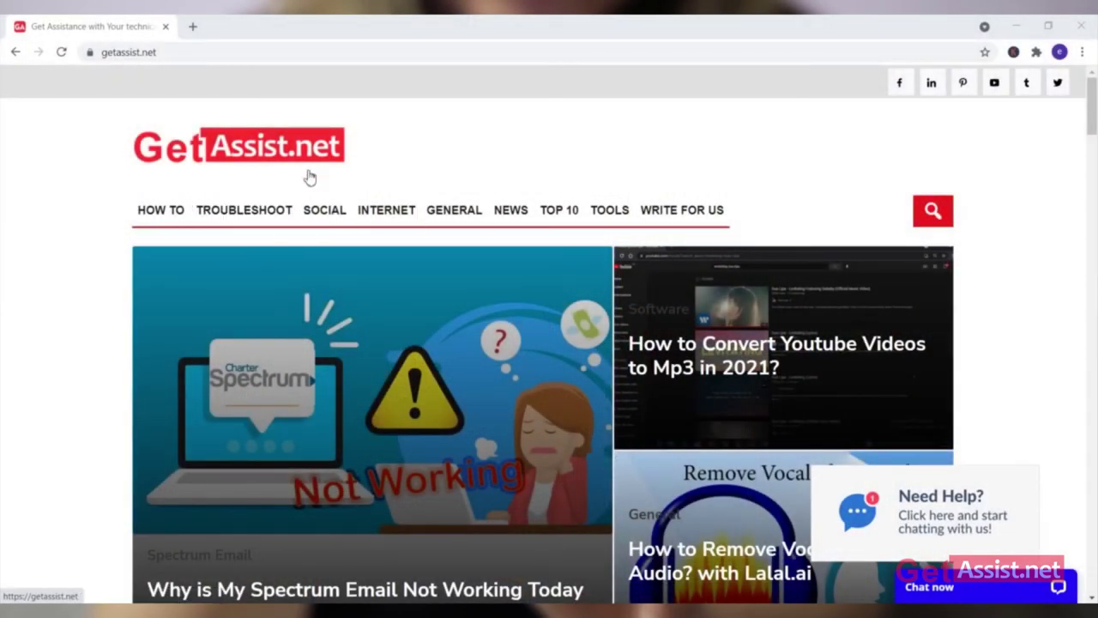
scroll(215, 304, down, 4)
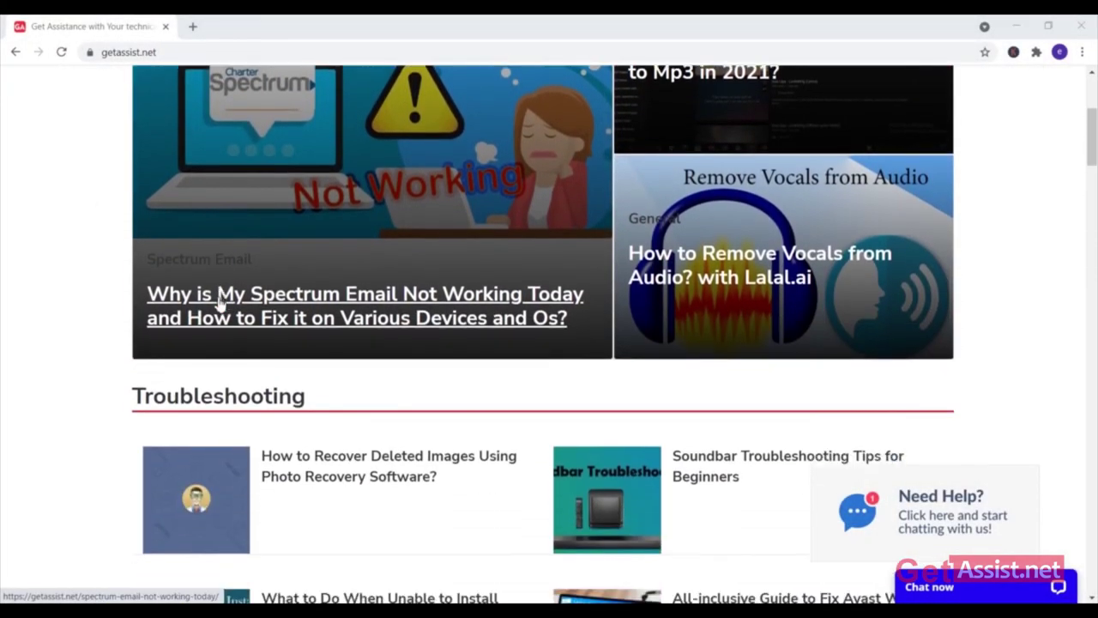
scroll(218, 303, down, 1)
scroll(219, 303, down, 1)
scroll(219, 303, down, 1)
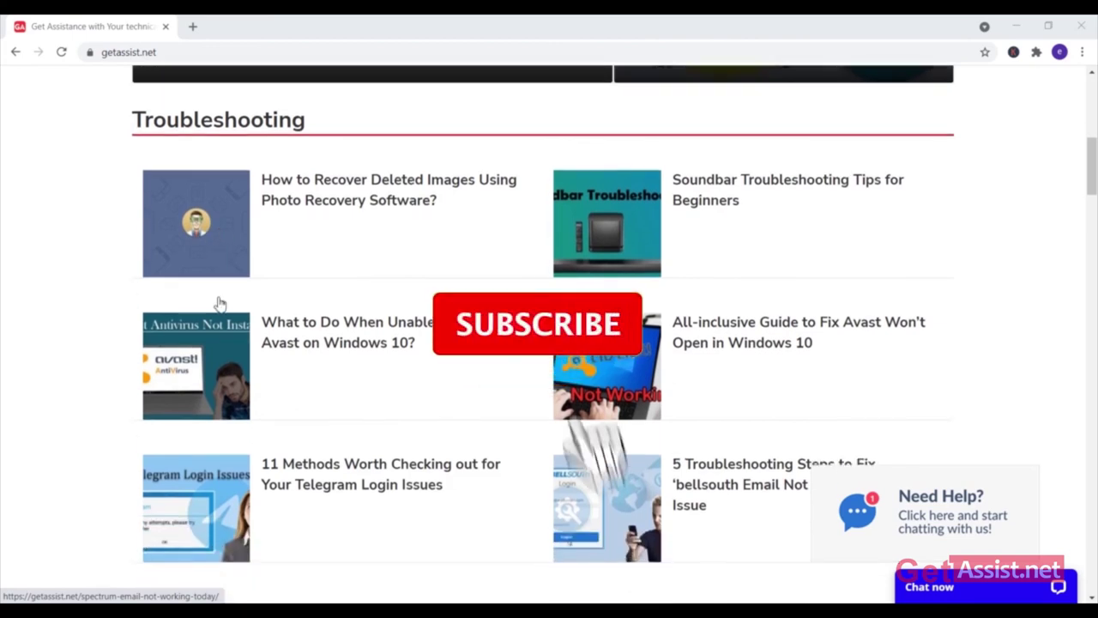
scroll(219, 303, down, 2)
scroll(219, 303, down, 2)
scroll(218, 304, down, 1)
scroll(219, 303, down, 2)
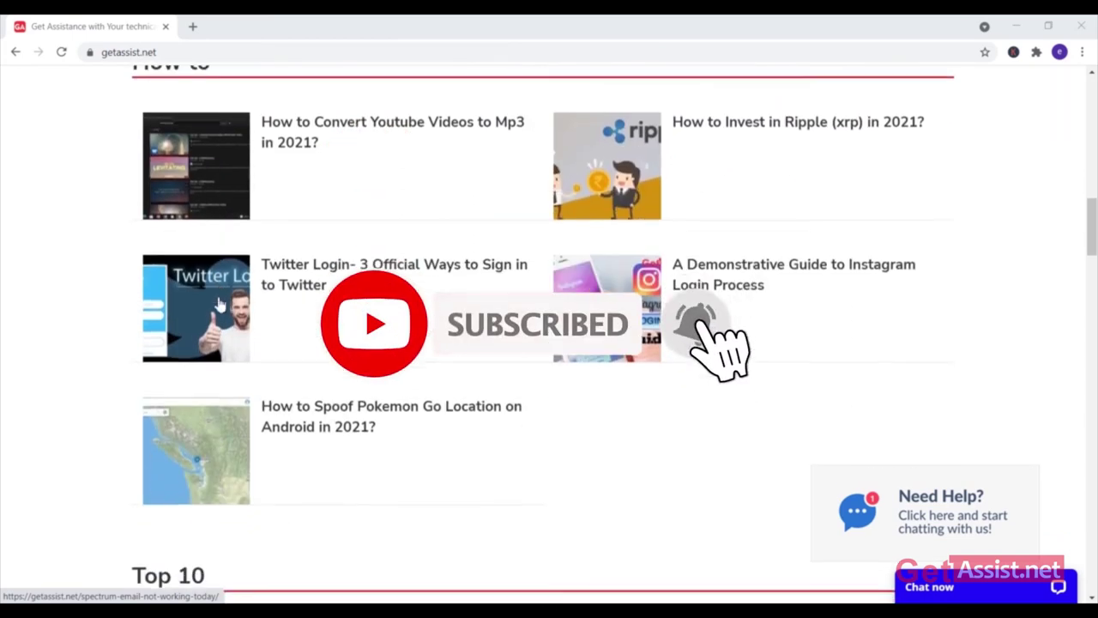